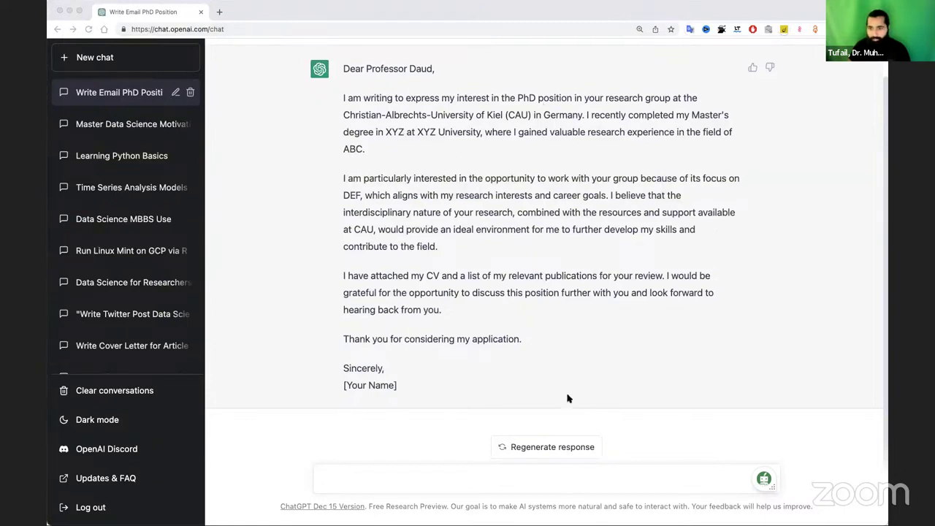
Submit the prompt: Write an attractive manuscript tile on "Computer vision-based deep learning techniques for plant disease detection - A review".
{"action": "left_click", "coordinate": [438, 477]}
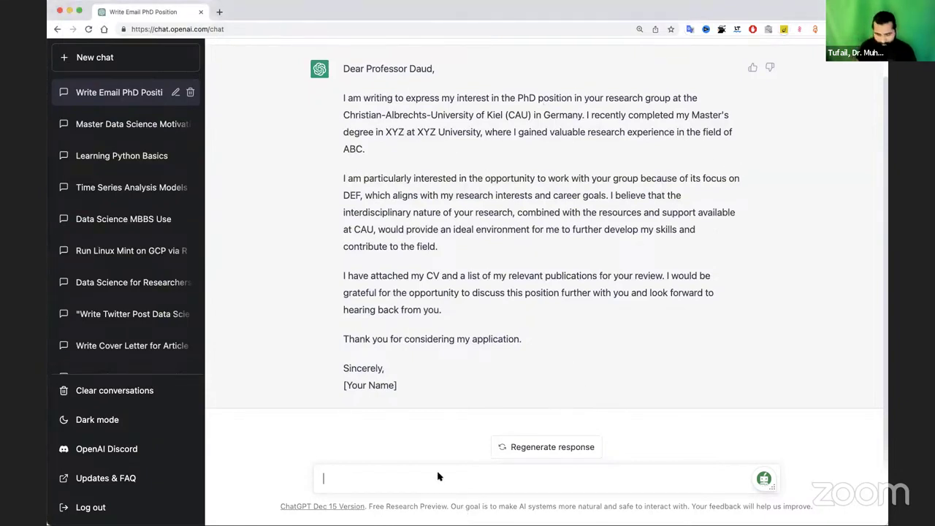
{"action": "type", "text": "W"}
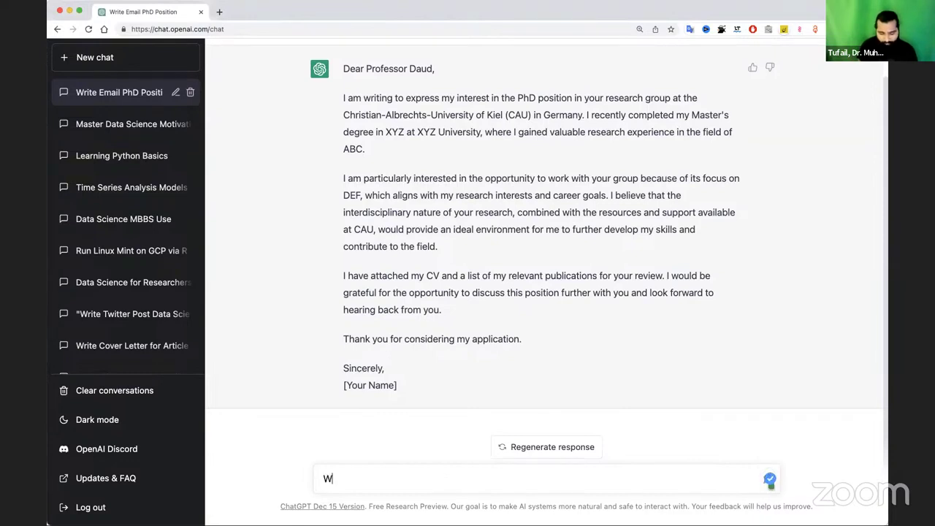
{"action": "type", "text": "rite an attractive t"}
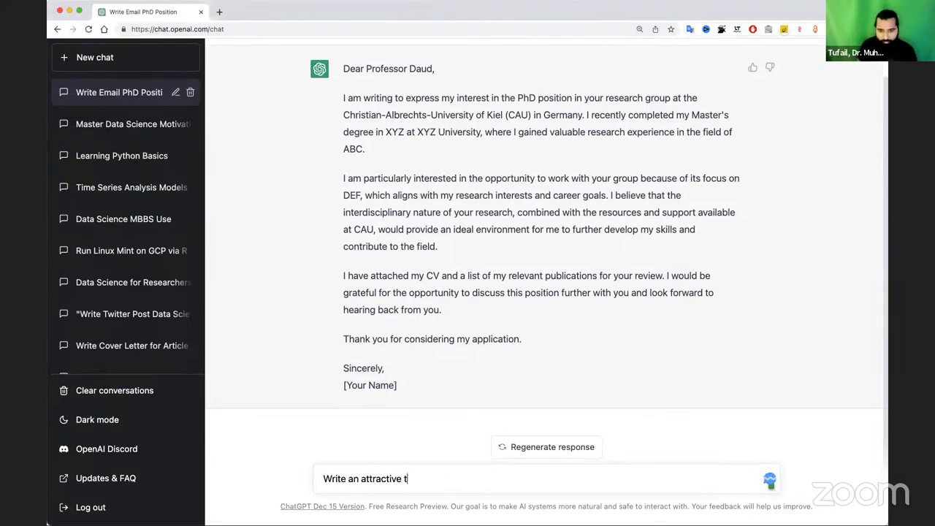
{"action": "key", "text": "BackSpace"}
{"action": "type", "text": "ma"}
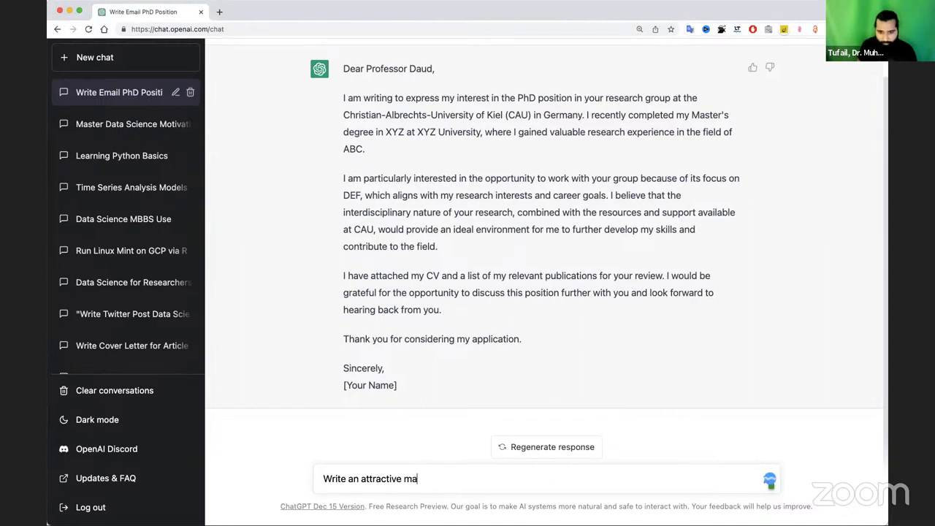
{"action": "type", "text": "nuscript til"}
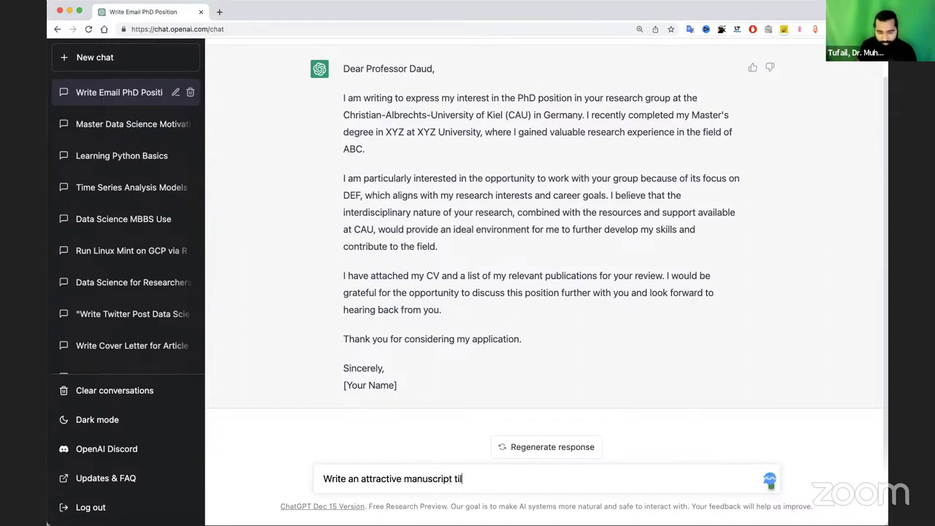
{"action": "type", "text": "e on \""}
{"action": "type", "text": "Computer vision-based deep learning techniques for plant disease detection - A review"}
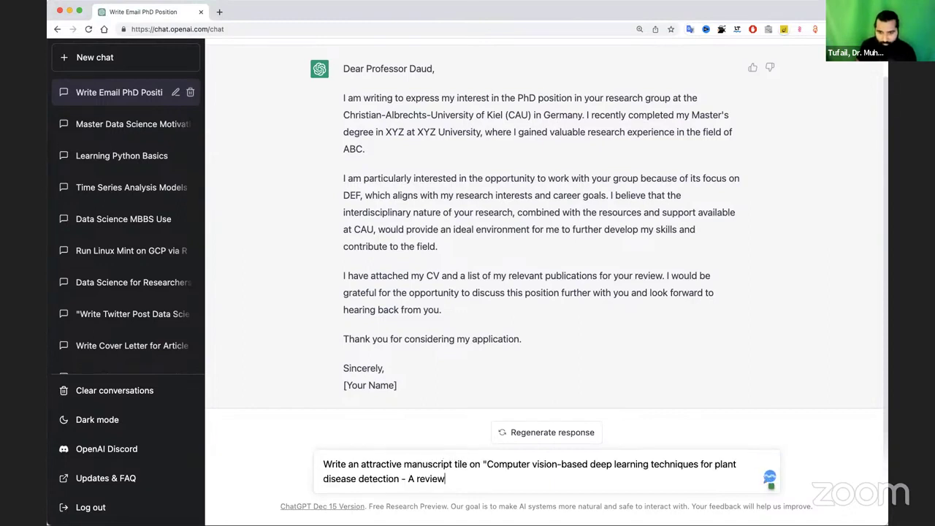
{"action": "type", "text": "\""}
{"action": "key", "text": "Return"}
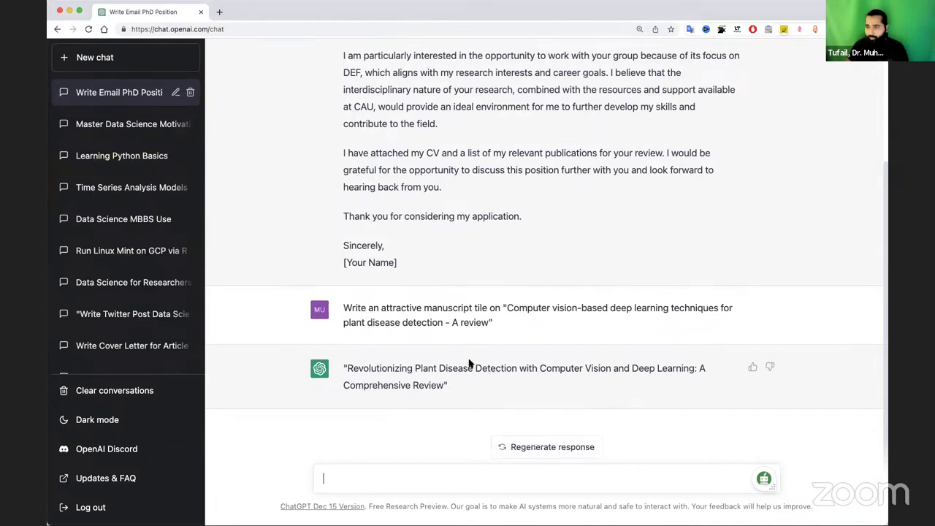
Edit the submitted manuscript prompt to request "5 attractive manuscript tiles" and resubmit it.
{"action": "left_click", "coordinate": [752, 309]}
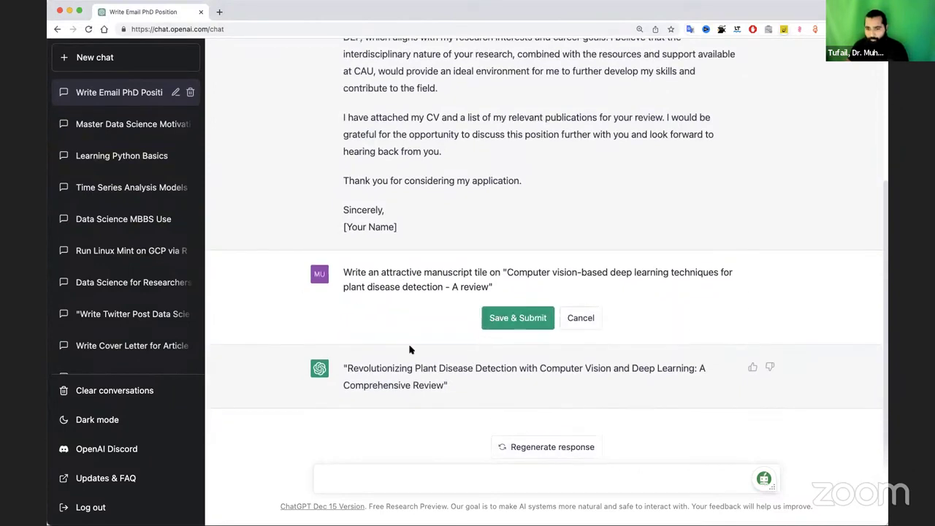
{"action": "double_click", "coordinate": [371, 275]}
{"action": "type", "text": "5"}
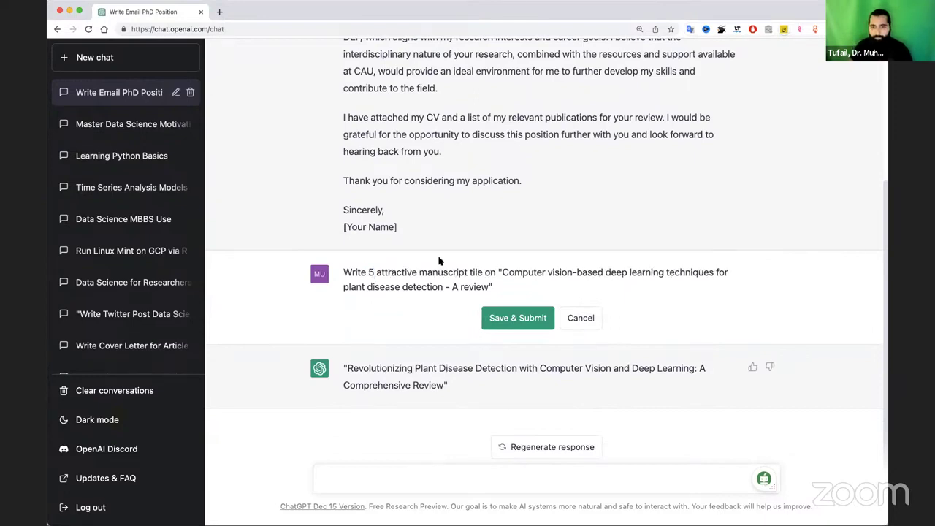
{"action": "left_click", "coordinate": [504, 319]}
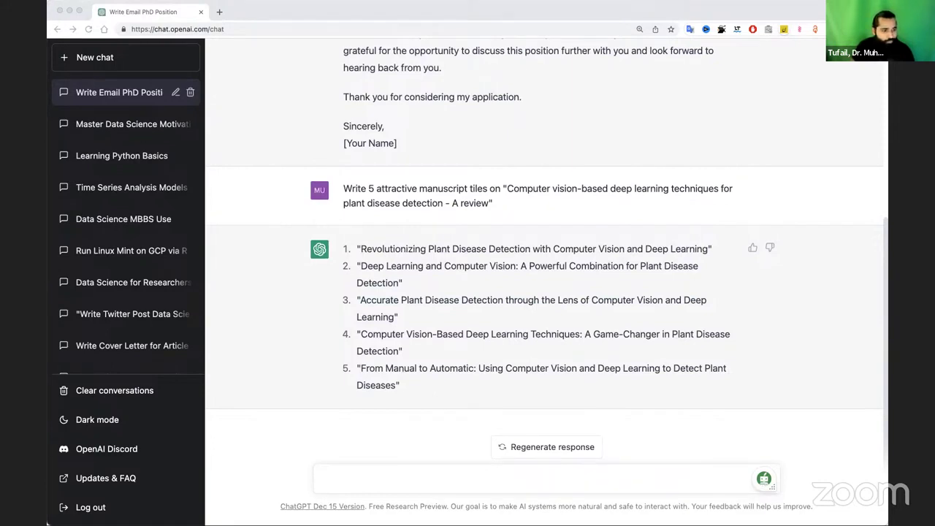
Write a new prompt reading "Write an effective abstract by using this information", ending with an opening quotation mark.
{"action": "left_click", "coordinate": [466, 480]}
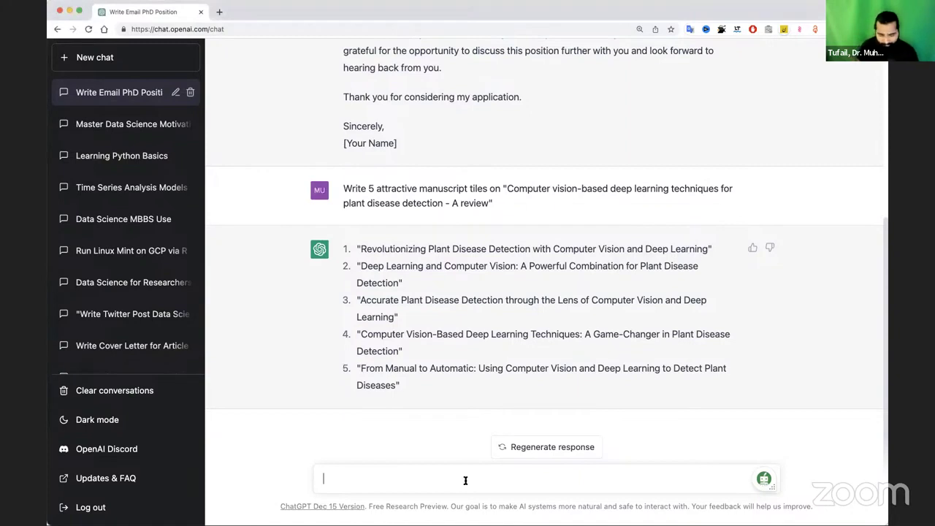
{"action": "type", "text": "Write a"}
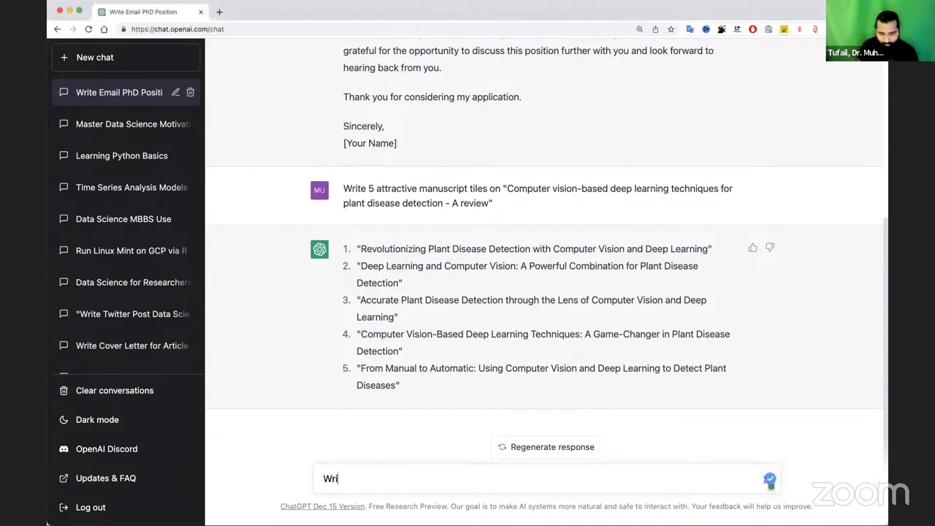
{"action": "key", "text": "BackSpace"}
{"action": "key", "text": "BackSpace"}
{"action": "key", "text": "BackSpace"}
{"action": "key", "text": "BackSpace"}
{"action": "key", "text": "BackSpace"}
{"action": "key", "text": "BackSpace"}
{"action": "key", "text": "BackSpace"}
{"action": "type", "text": "Wir"}
{"action": "type", "text": "ter an"}
{"action": "type", "text": "effective abstrac"}
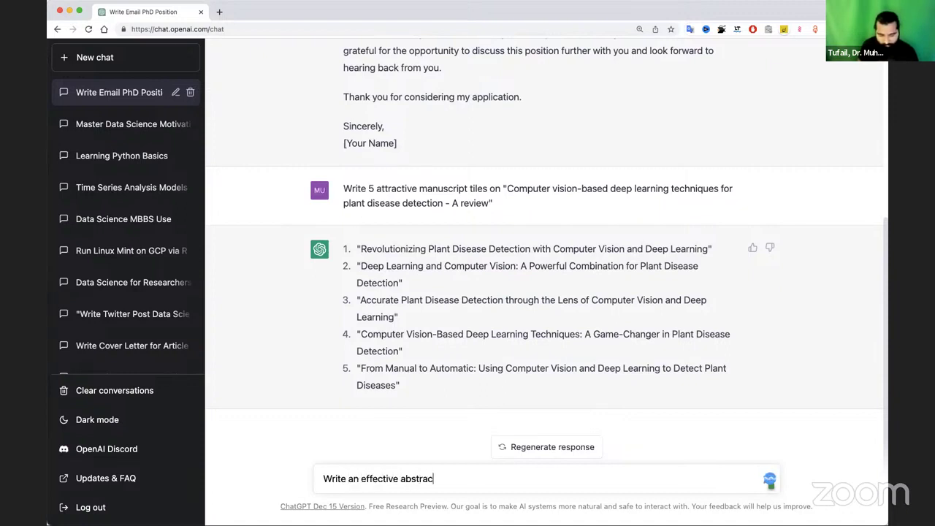
{"action": "type", "text": "t by using this information \""}
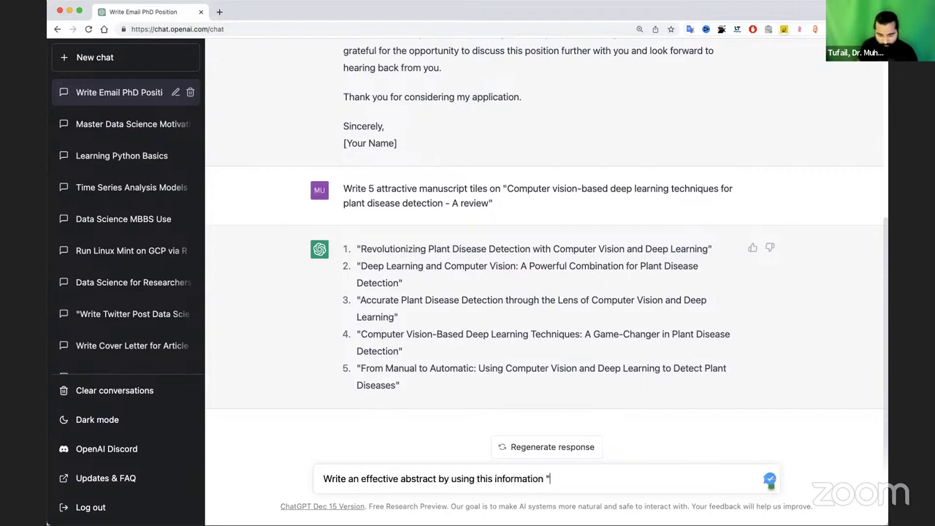
Paste the copied plant disease abstract into the prompt, close the quotation and submit it.
{"action": "key", "text": "super+v"}
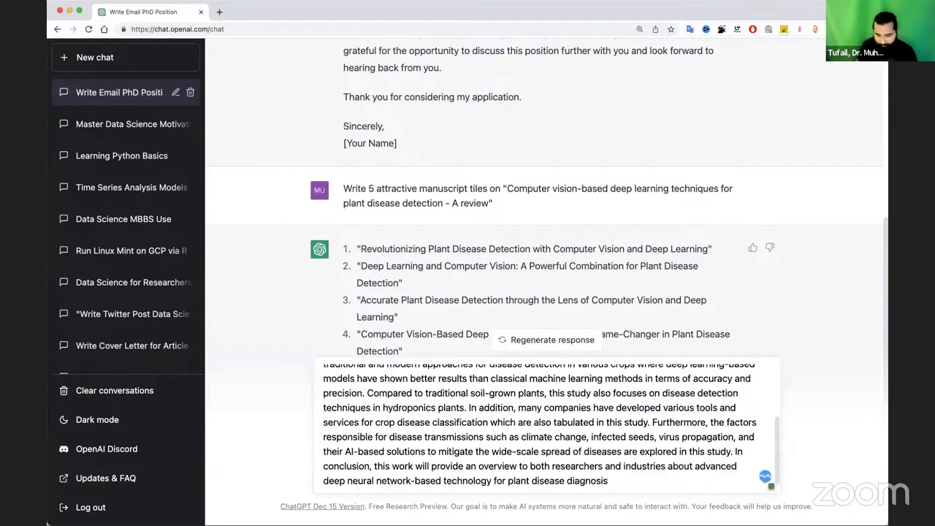
{"action": "type", "text": "\""}
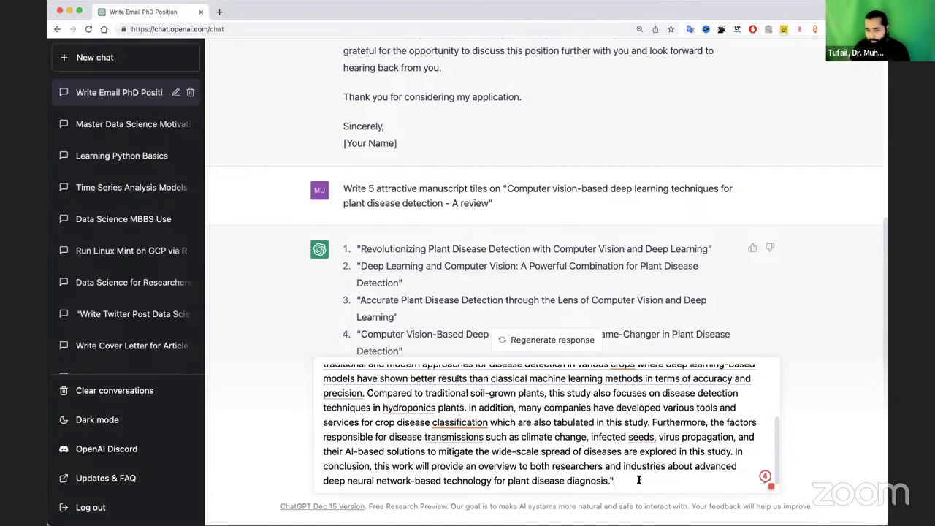
{"action": "key", "text": "Return"}
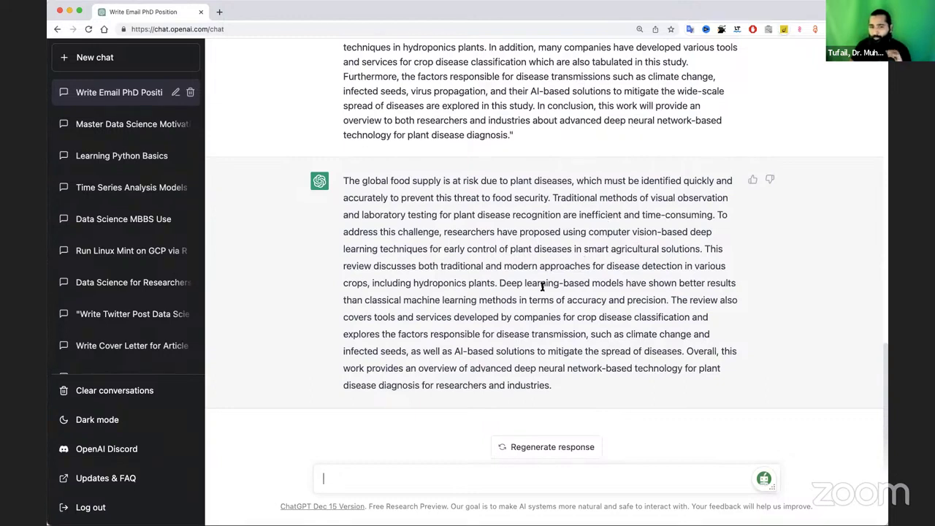
Examine the generated abstract against the pasted source text, from its opening sentence through the methods to the concluding sentence.
{"action": "left_click_drag", "start_coordinate": [549, 382], "coordinate": [345, 181]}
{"action": "scroll", "coordinate": [441, 219], "scroll_direction": "up", "scroll_amount": 4}
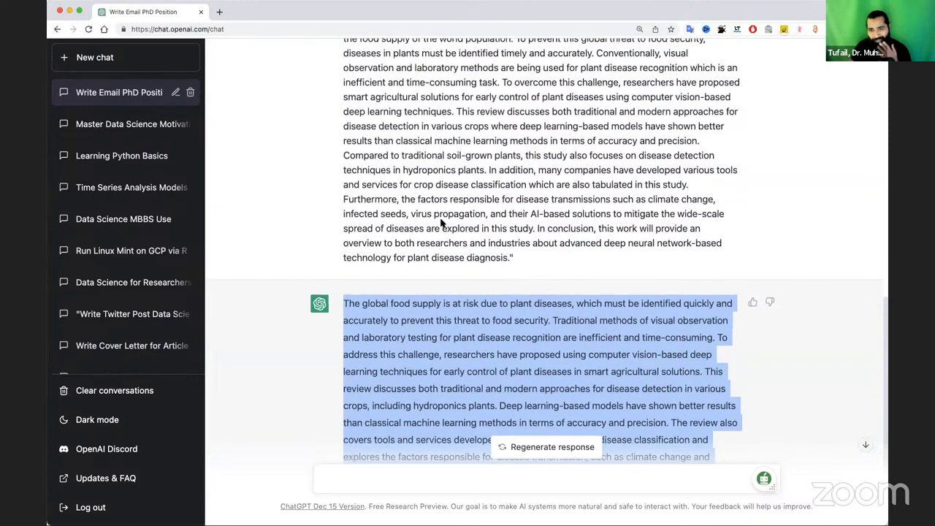
{"action": "scroll", "coordinate": [442, 223], "scroll_direction": "down", "scroll_amount": 3}
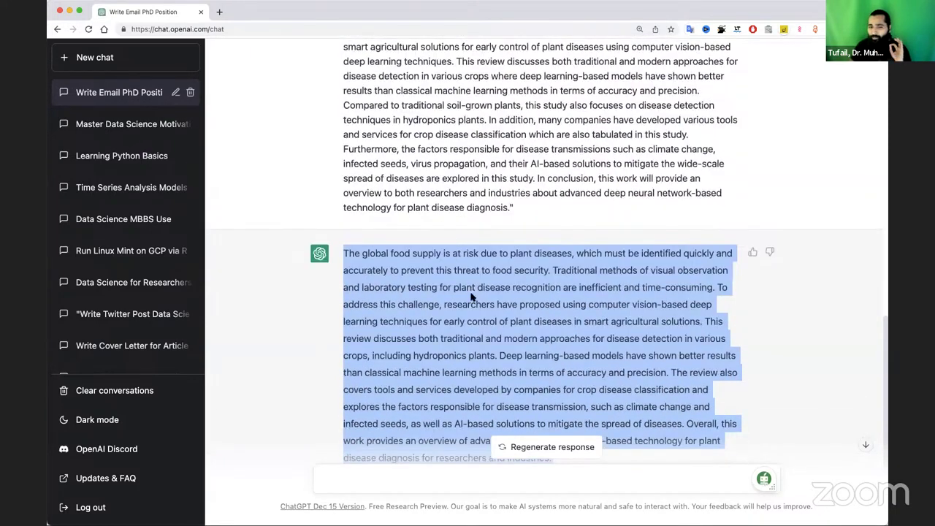
{"action": "left_click_drag", "start_coordinate": [344, 195], "coordinate": [584, 192]}
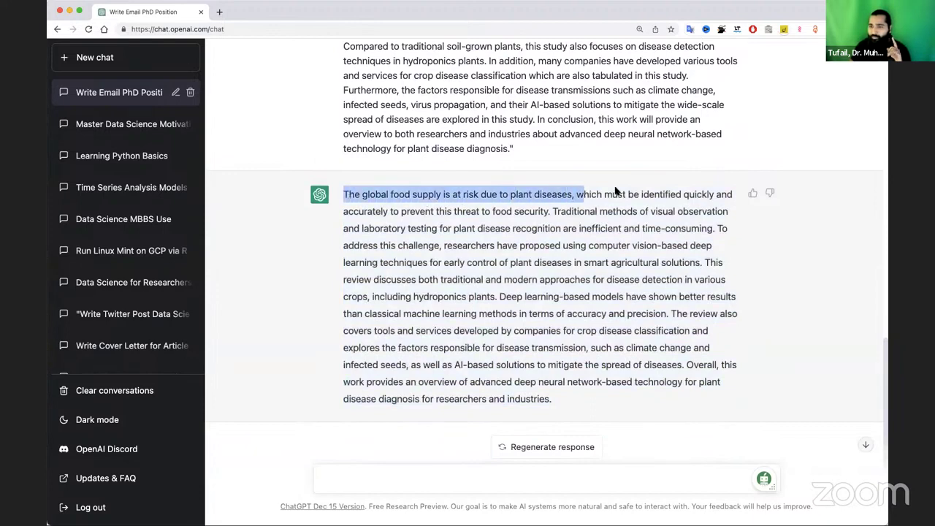
{"action": "left_click_drag", "start_coordinate": [344, 194], "coordinate": [574, 194]}
{"action": "left_click_drag", "start_coordinate": [545, 228], "coordinate": [583, 300]}
{"action": "left_click", "coordinate": [672, 312]}
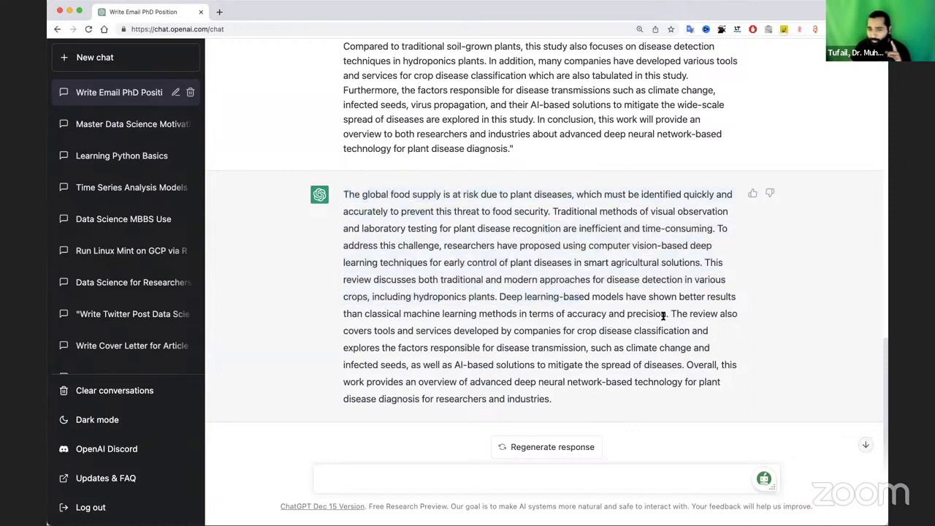
{"action": "left_click_drag", "start_coordinate": [558, 402], "coordinate": [685, 364]}
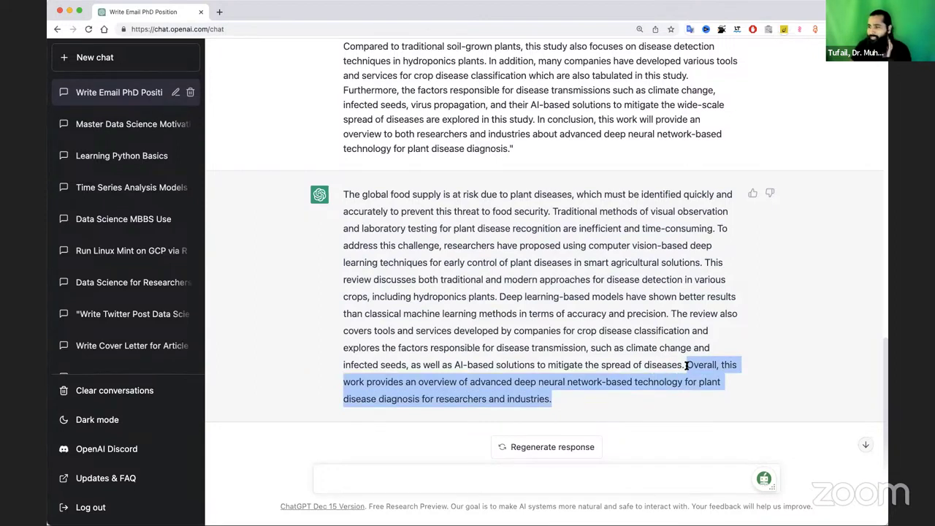
{"action": "scroll", "coordinate": [626, 309], "scroll_direction": "down", "scroll_amount": 1}
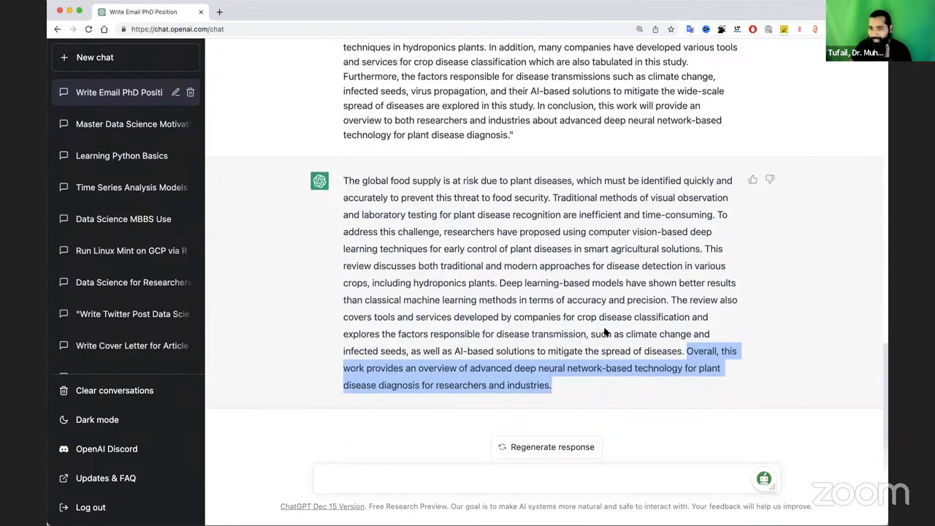
Submit a prompt asking for the "TOp 10 Deep learning project" ideas to build a portfolio, with GitHub links.
{"action": "left_click", "coordinate": [443, 492]}
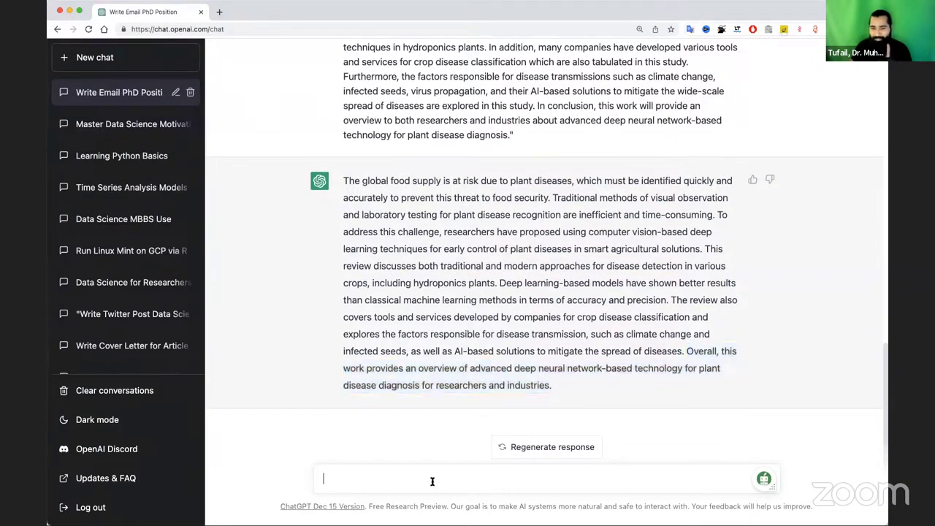
{"action": "type", "text": "TOp 10 Deep learning projhect"}
{"action": "key", "text": "BackSpace"}
{"action": "type", "text": "ect"}
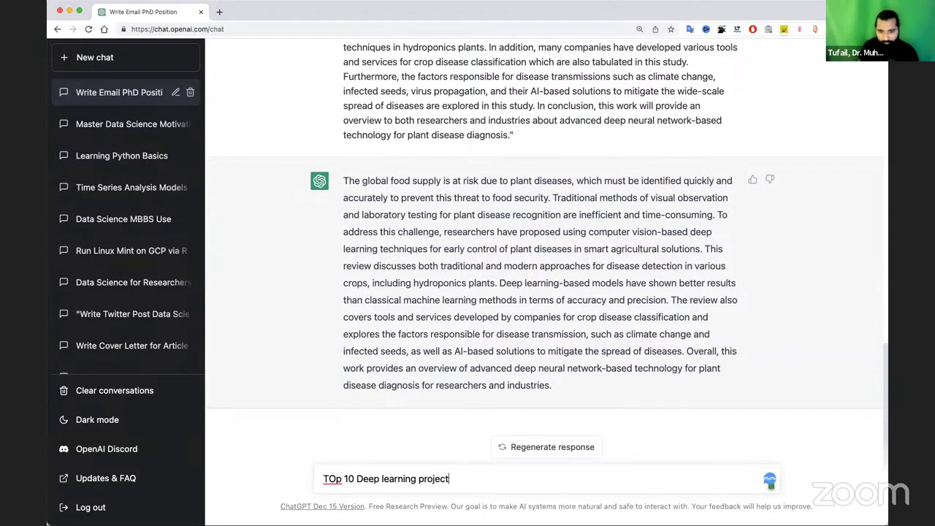
{"action": "type", "text": " to build my portfoli"}
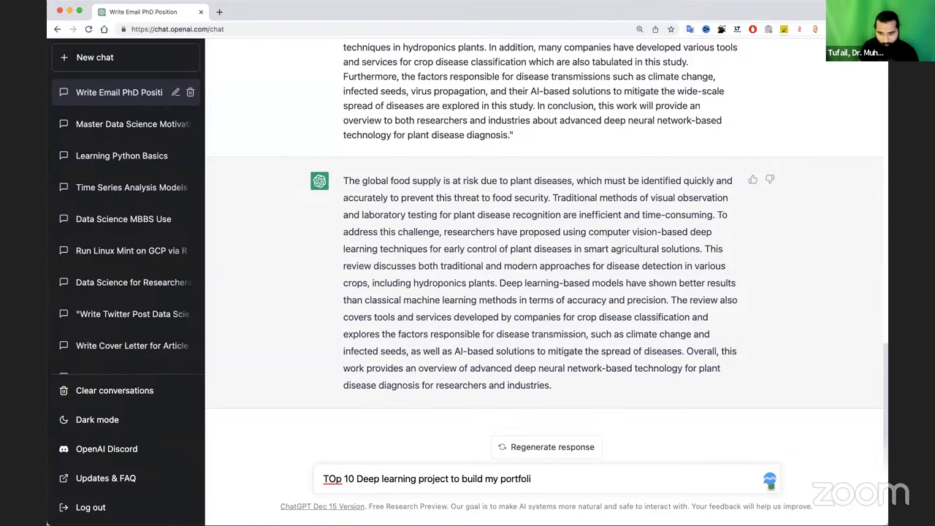
{"action": "type", "text": "github links"}
{"action": "key", "text": "Return"}
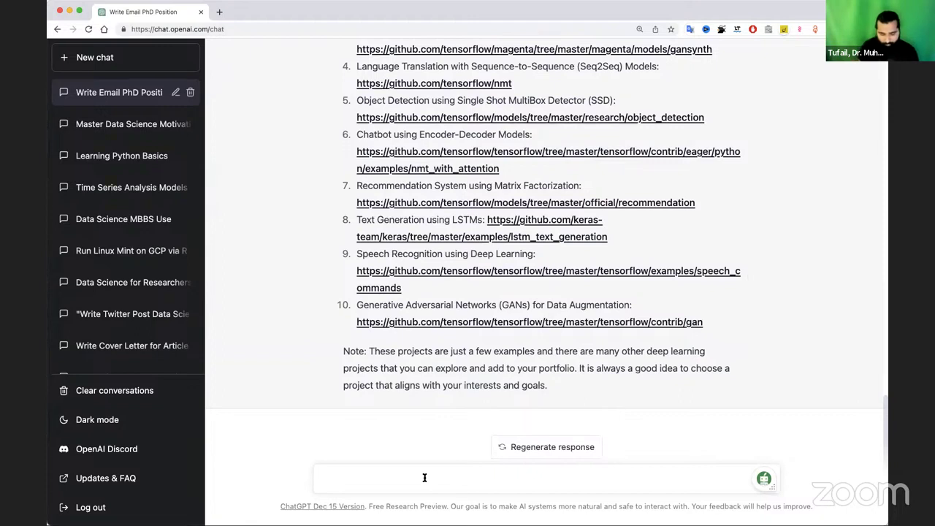
Draft a new prompt reading "Top CVs on data science with examples", correcting the capitalization of its first word.
{"action": "type", "text": "TOp CVs"}
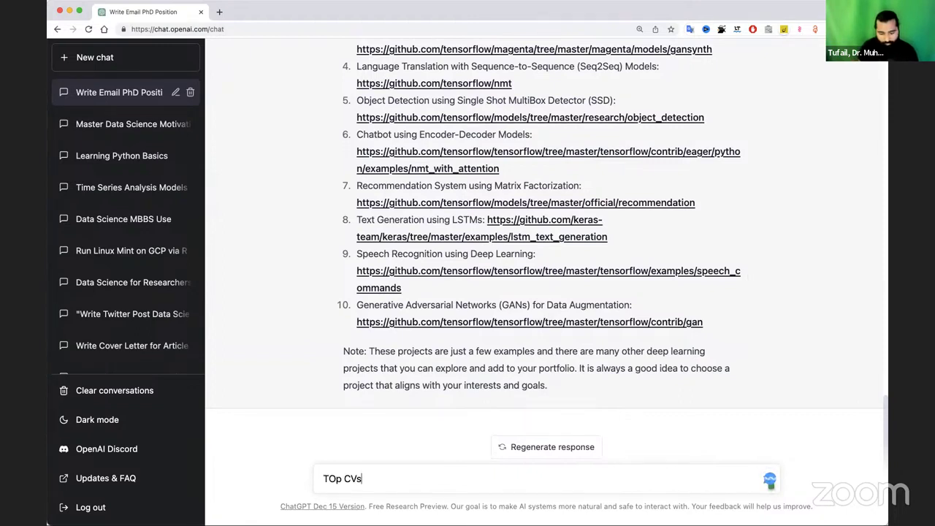
{"action": "type", "text": " on data science with examples"}
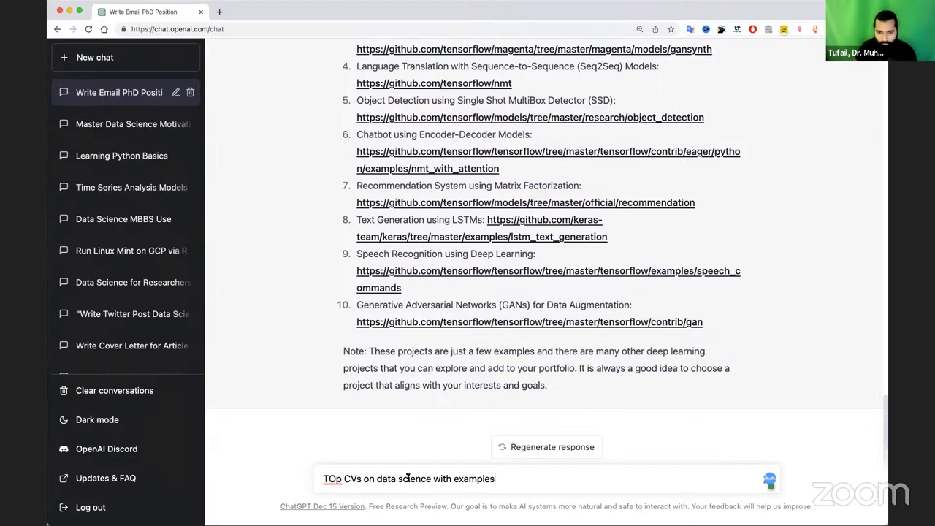
{"action": "left_click", "coordinate": [331, 476]}
{"action": "left_click", "coordinate": [343, 393]}
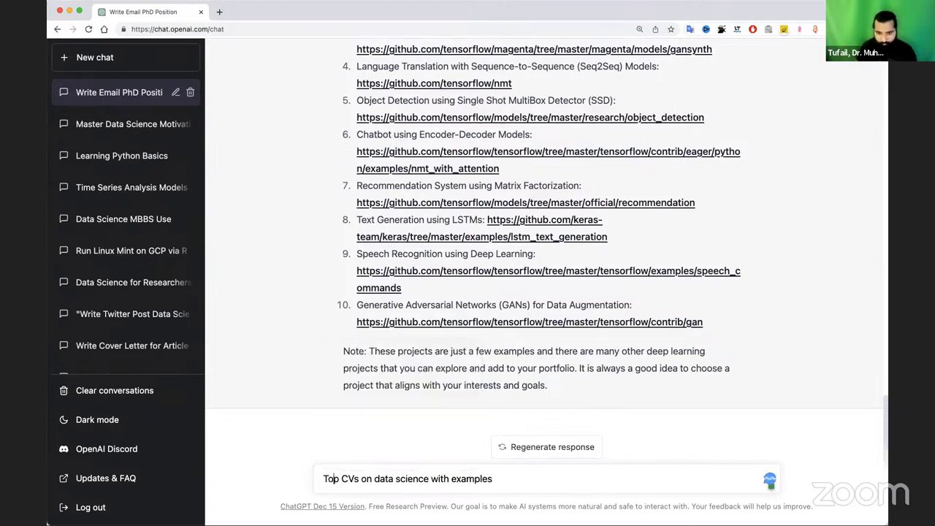
Reword the draft prompt to "Teach me how to make Top CV in data science with examples" and submit it.
{"action": "type", "text": "Teach me how "}
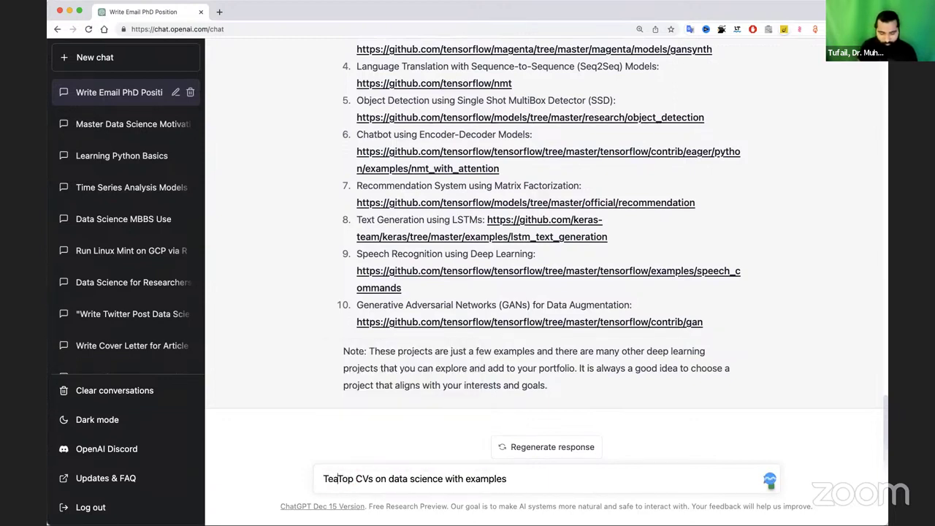
{"action": "type", "text": "to make"}
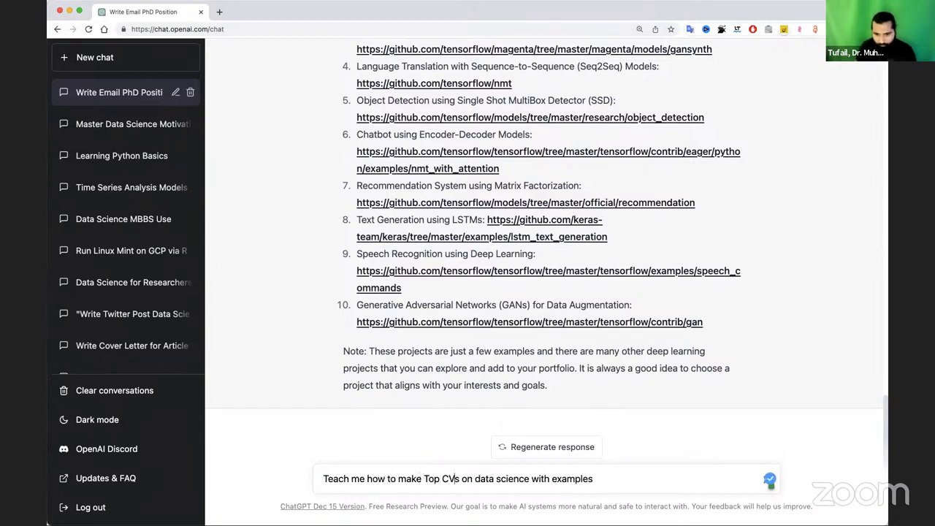
{"action": "key", "text": "BackSpace"}
{"action": "left_click", "coordinate": [464, 479]}
{"action": "key", "text": "BackSpace"}
{"action": "type", "text": "i"}
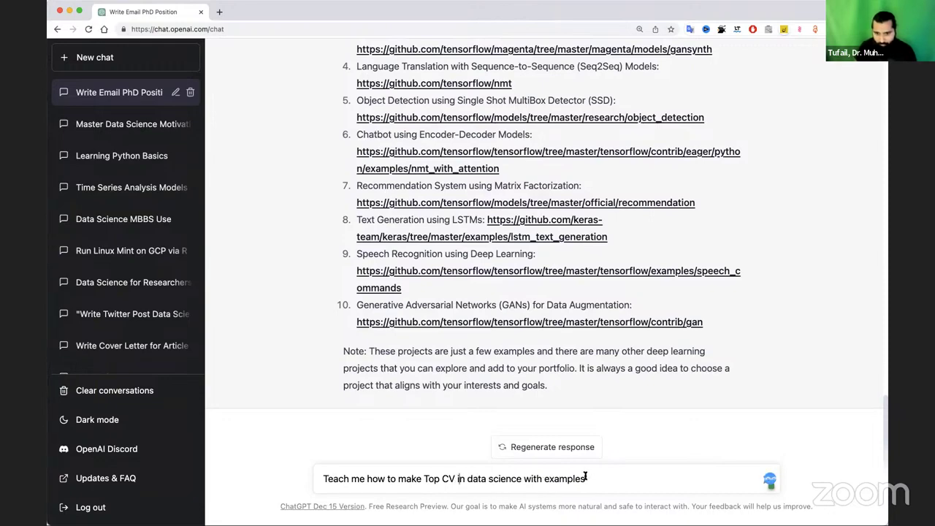
{"action": "key", "text": "Return"}
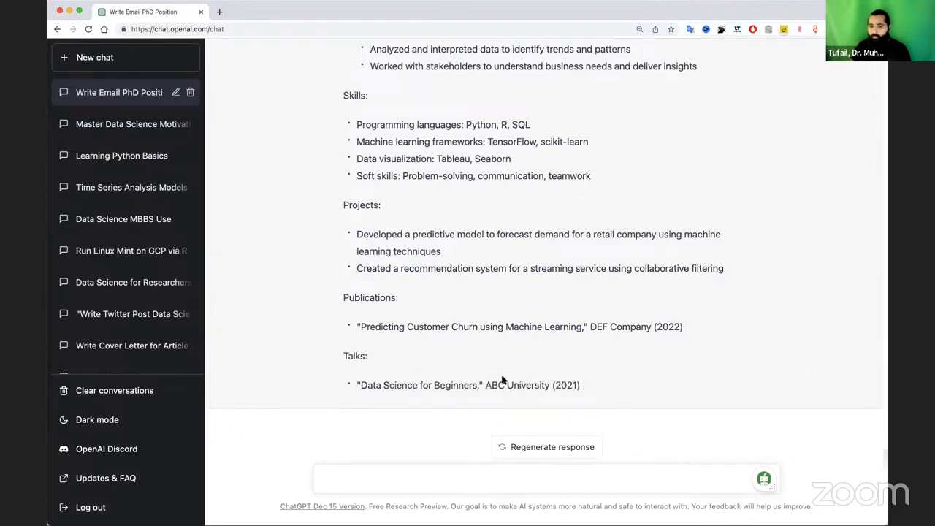
{"action": "scroll", "coordinate": [441, 281], "scroll_direction": "up", "scroll_amount": 10}
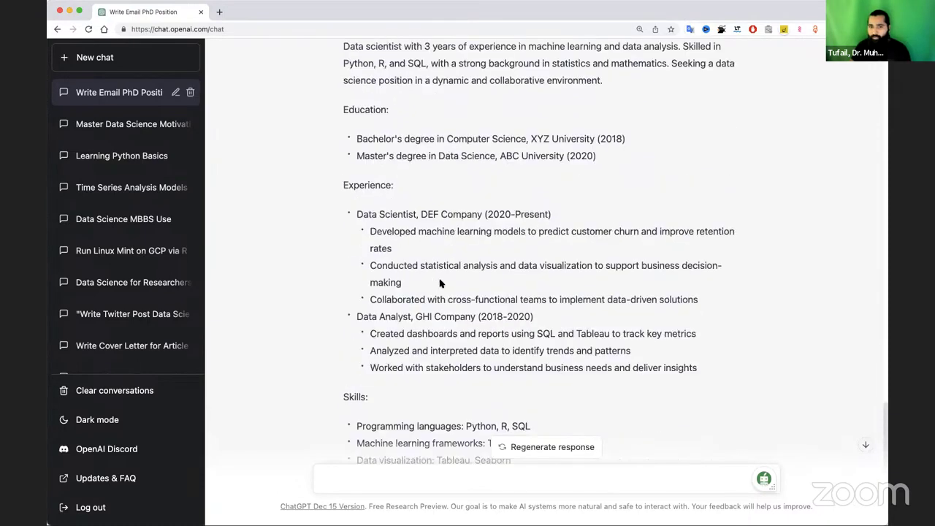
Submit a prompt reading "Top-7 books to learn data science for beginners with pdf links".
{"action": "scroll", "coordinate": [441, 281], "scroll_direction": "up", "scroll_amount": 10}
{"action": "scroll", "coordinate": [453, 373], "scroll_direction": "down", "scroll_amount": 13}
{"action": "scroll", "coordinate": [390, 357], "scroll_direction": "down", "scroll_amount": 5}
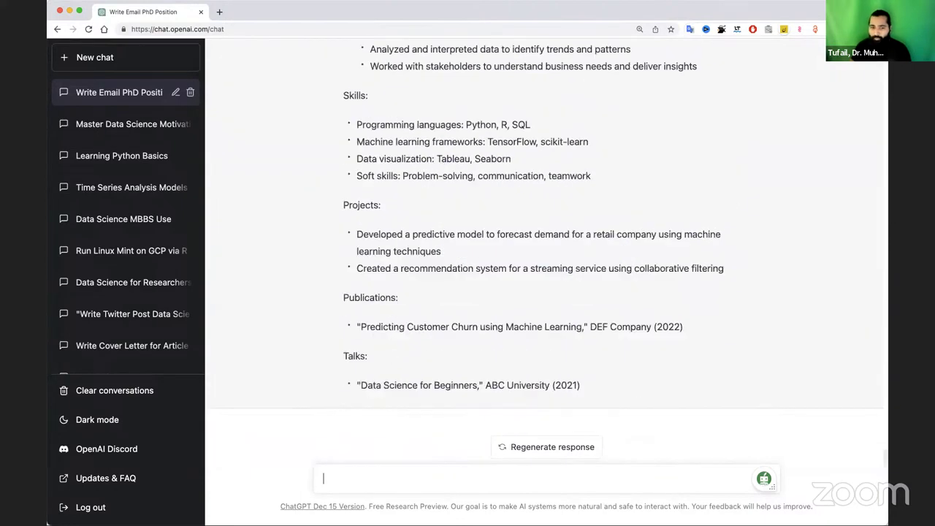
{"action": "left_click", "coordinate": [406, 477]}
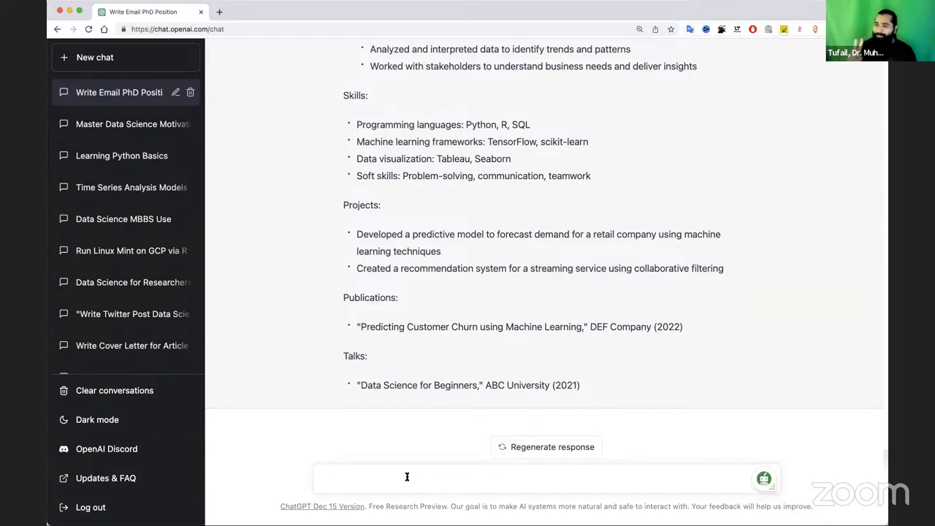
{"action": "type", "text": "To"}
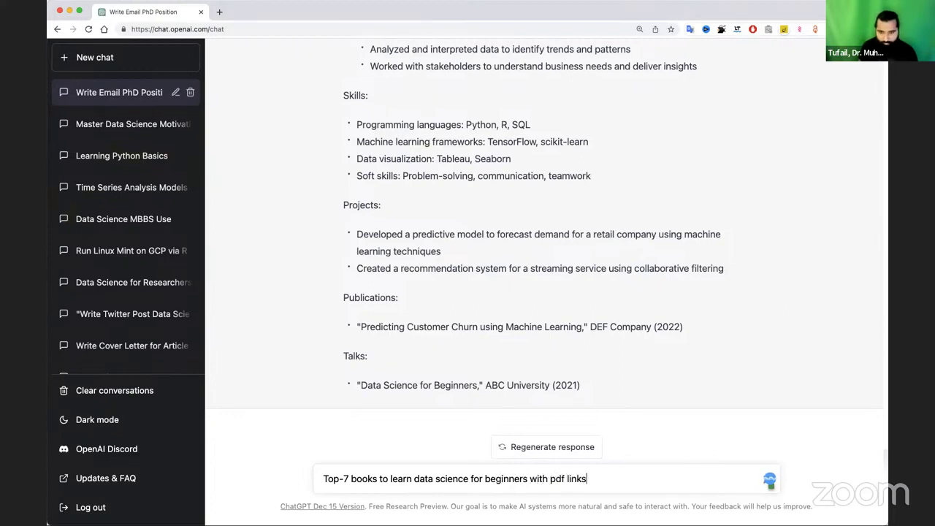
{"action": "key", "text": "Return"}
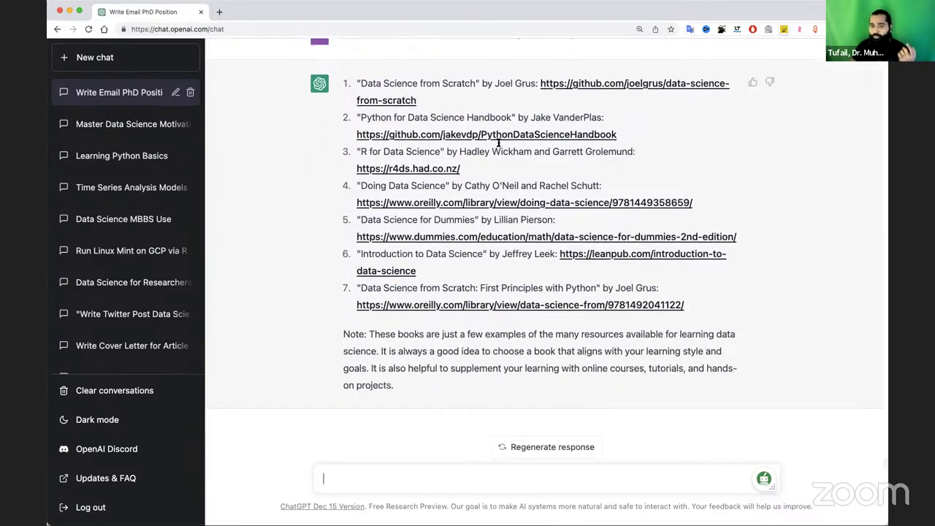
Copy the submitted Top-7 books prompt from the conversation into the message box as a new draft.
{"action": "scroll", "coordinate": [467, 146], "scroll_direction": "up", "scroll_amount": 2}
{"action": "left_click_drag", "start_coordinate": [344, 84], "coordinate": [602, 88]}
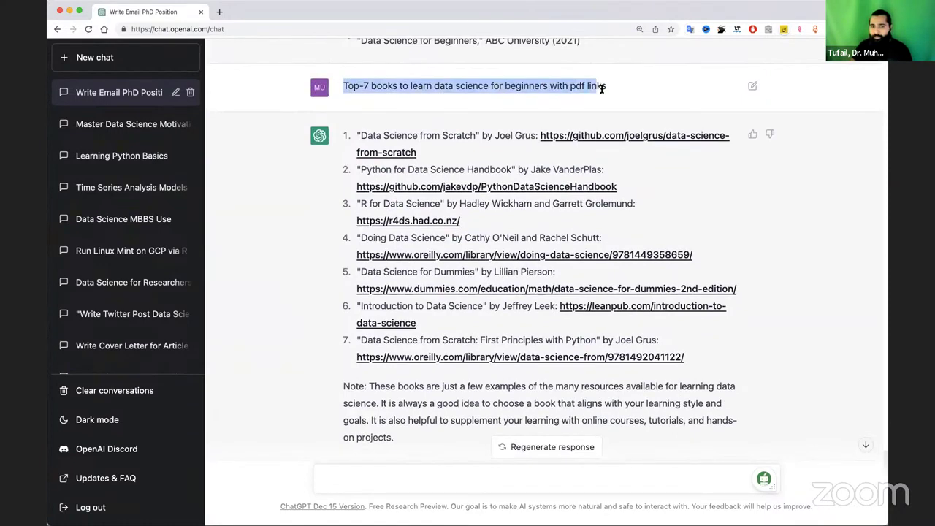
{"action": "left_click", "coordinate": [461, 472]}
{"action": "type", "text": "Top-7 books to learn data science for beginners with pdf links"}
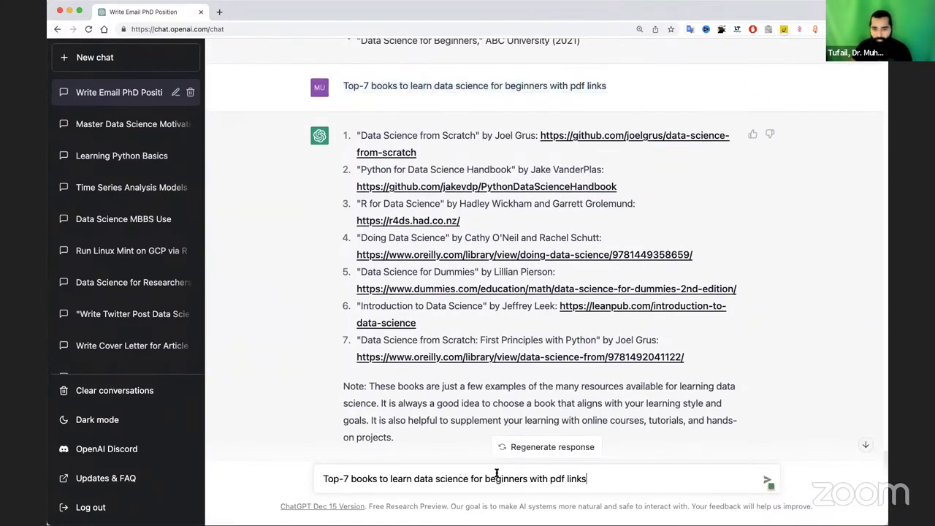
Replace "data science" with "Deep learning" in the draft books prompt and submit it.
{"action": "left_click_drag", "start_coordinate": [414, 480], "coordinate": [459, 478]}
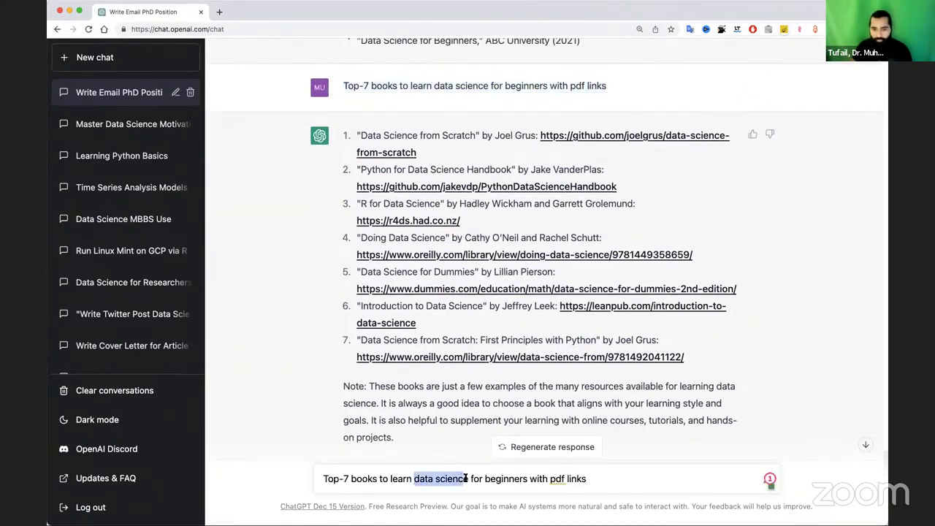
{"action": "type", "text": "Deep elarning"}
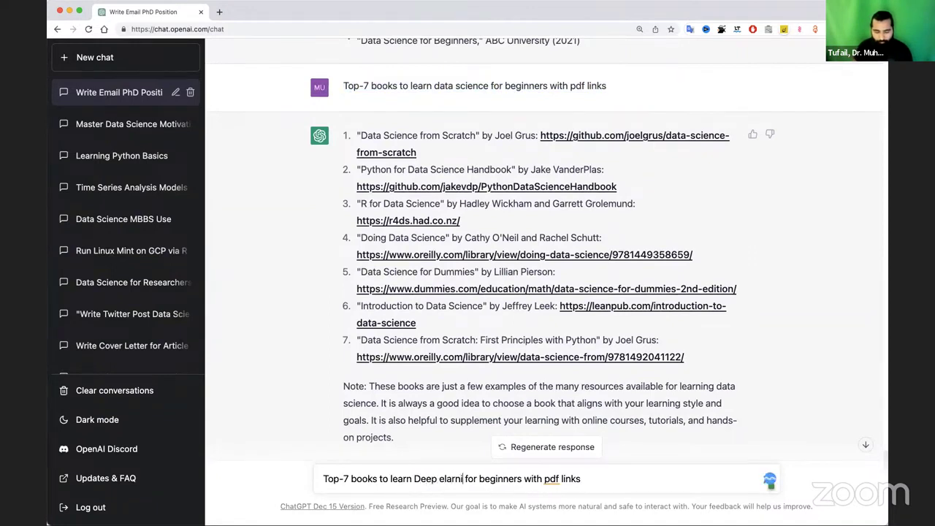
{"action": "left_click", "coordinate": [451, 478]}
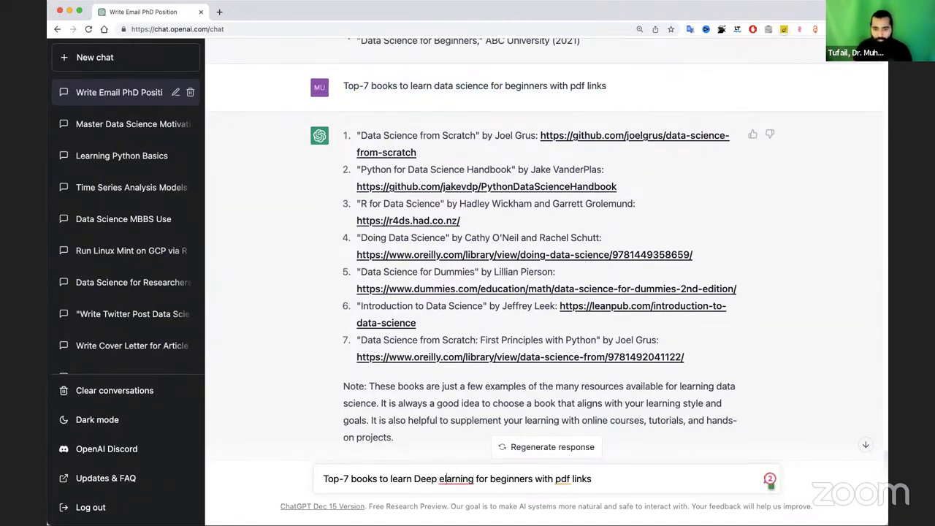
{"action": "key", "text": "BackSpace"}
{"action": "key", "text": "BackSpace"}
{"action": "type", "text": "le"}
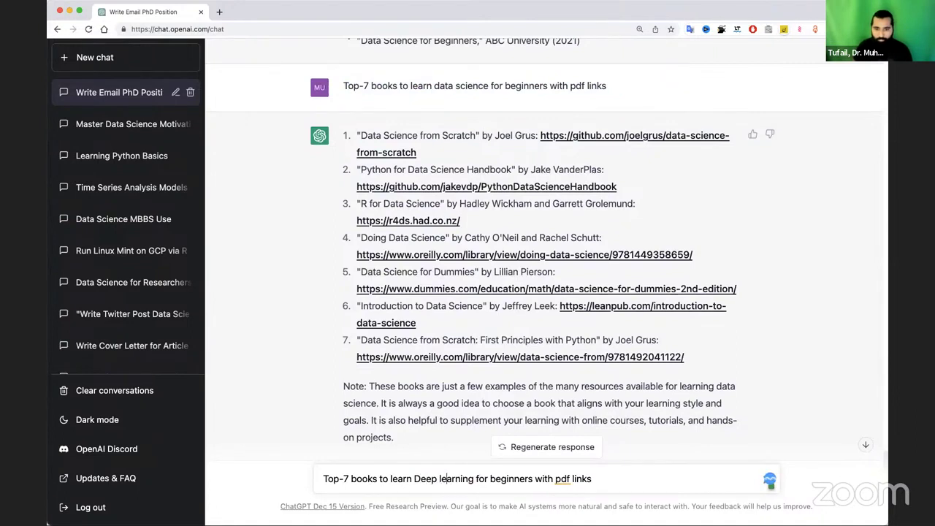
{"action": "key", "text": "Return"}
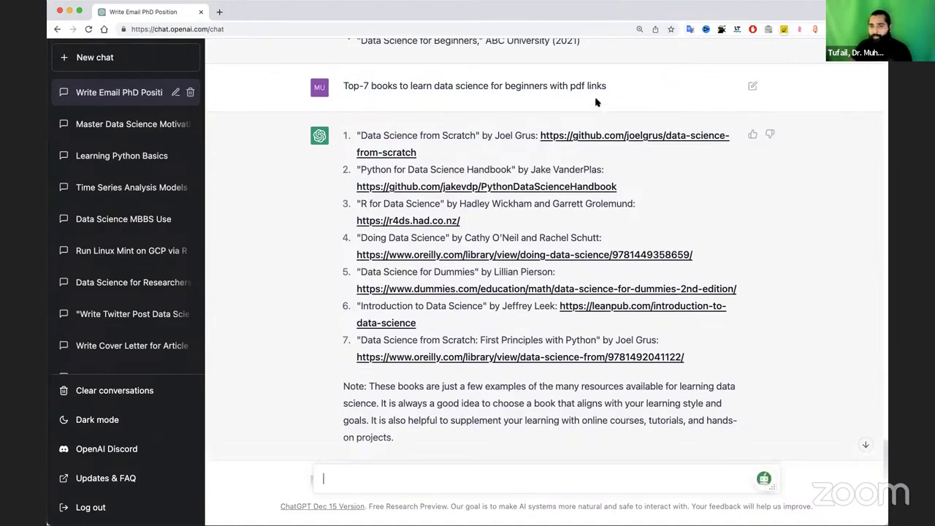